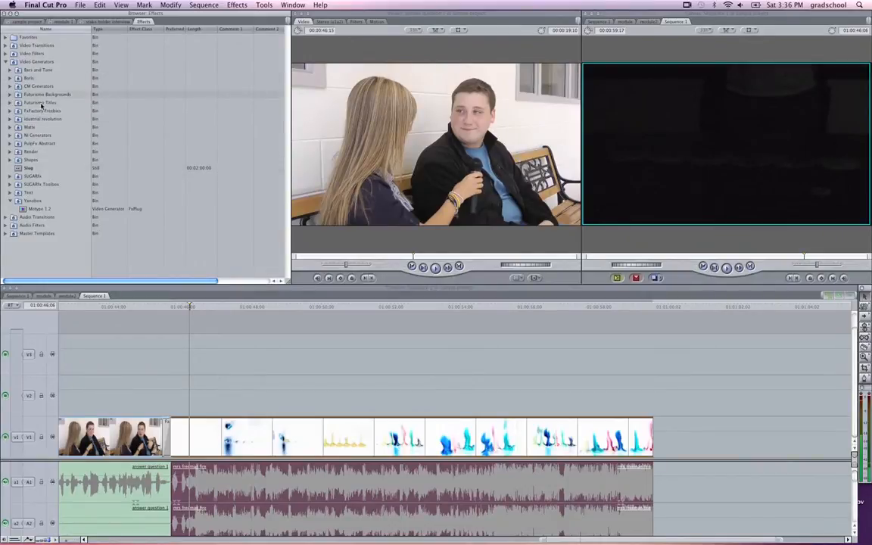
Step: Add a Scrolling Text generator to track V2 above the closing fire clip and shift it slightly later
{"action": "left_click", "coordinate": [10, 201]}
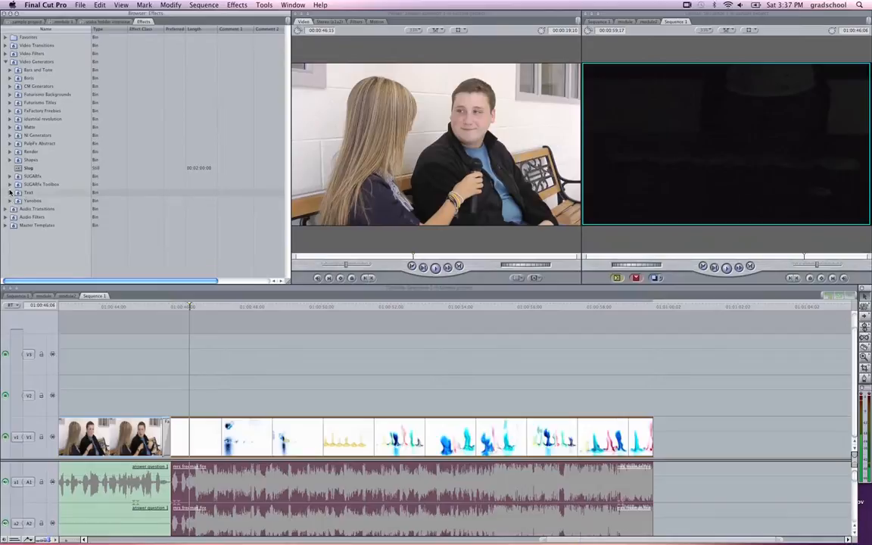
{"action": "left_click", "coordinate": [10, 194]}
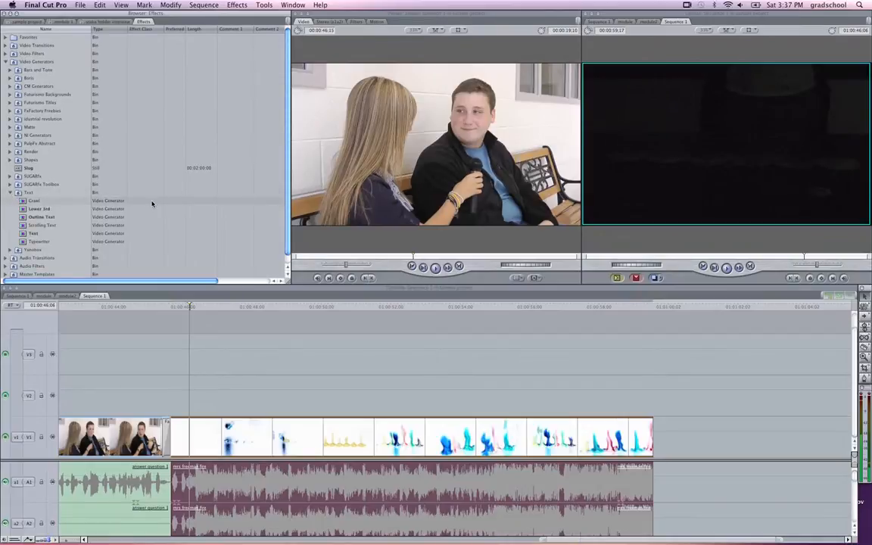
{"action": "left_click", "coordinate": [38, 226]}
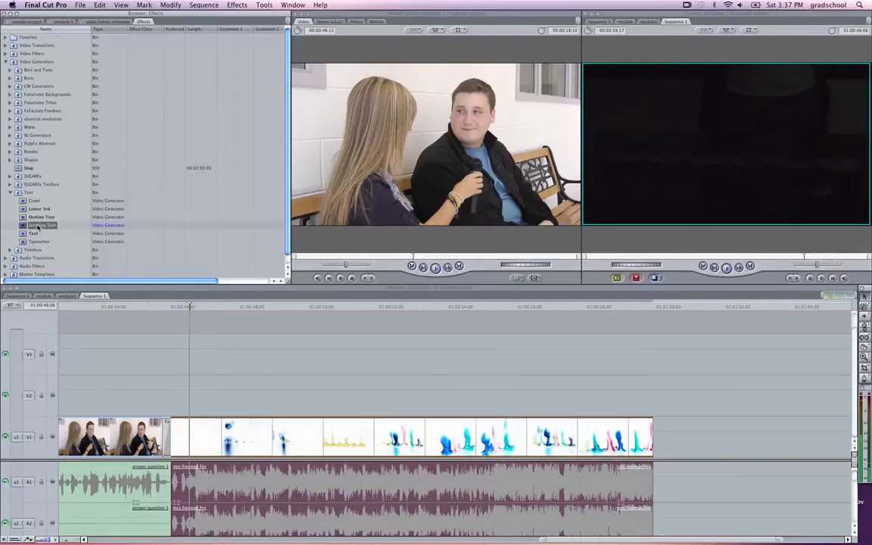
{"action": "left_click_drag", "start_coordinate": [38, 226], "coordinate": [225, 402]}
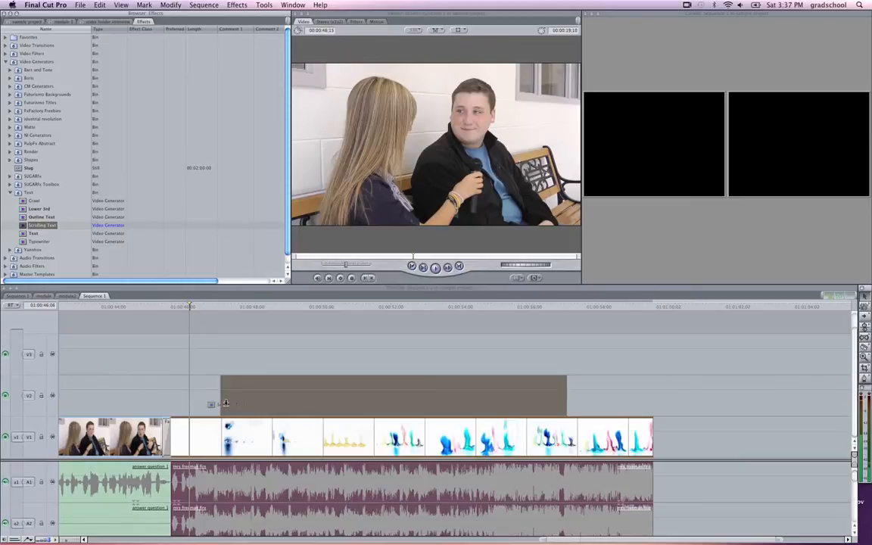
{"action": "left_click_drag", "start_coordinate": [225, 403], "coordinate": [225, 405]}
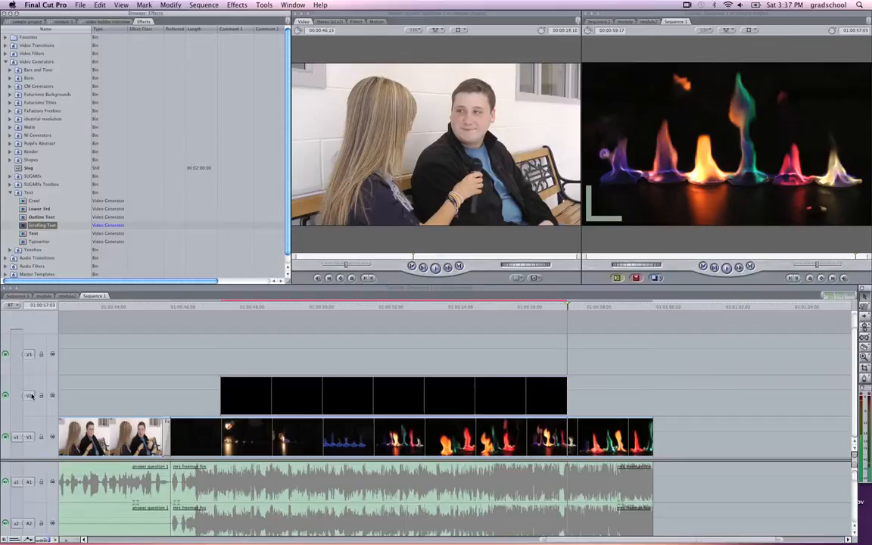
{"action": "left_click", "coordinate": [332, 393]}
{"action": "left_click_drag", "start_coordinate": [333, 394], "coordinate": [346, 396]}
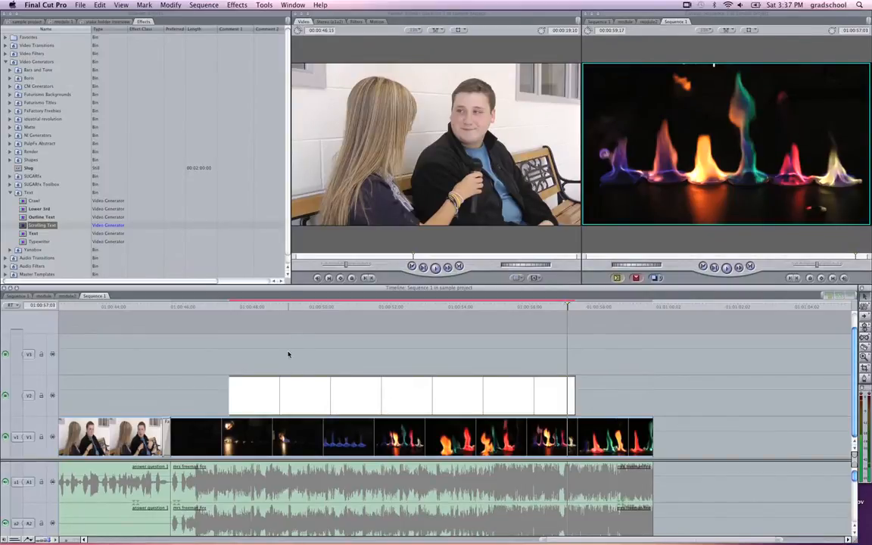
Step: Set the scrolling text to "Module 1 Edit" followed by "Simple Final Cut Techniques" after a blank line
{"action": "double_click", "coordinate": [308, 391]}
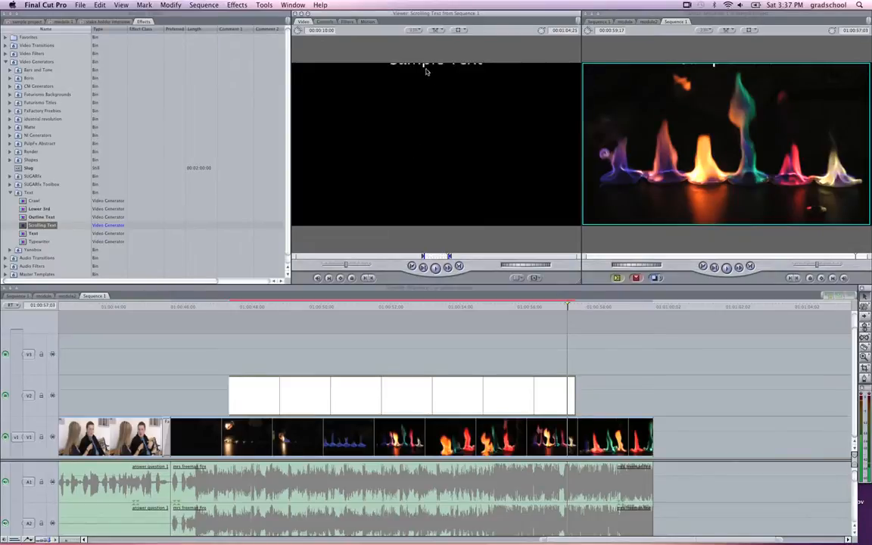
{"action": "left_click", "coordinate": [328, 23]}
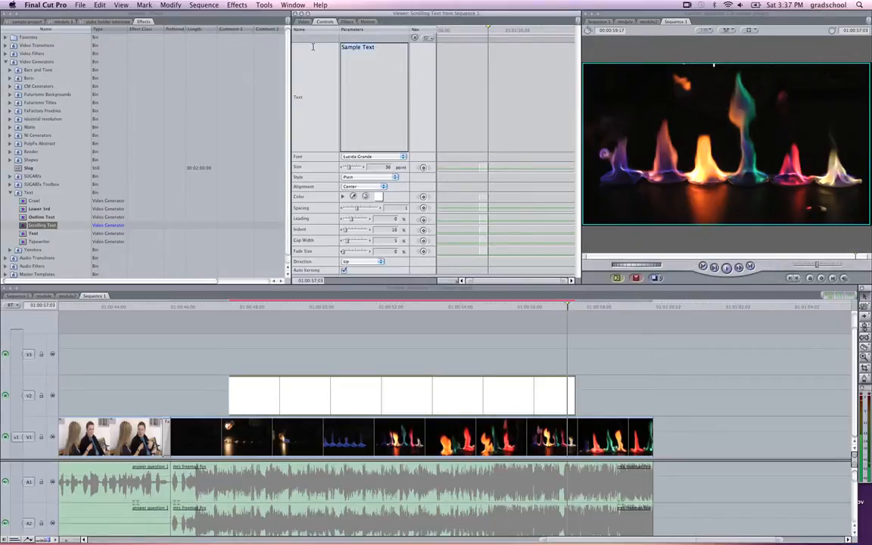
{"action": "type", "text": "Mo"}
{"action": "type", "text": "Sim"}
{"action": "type", "text": "ple Final C"}
{"action": "type", "text": "ut Techniques"}
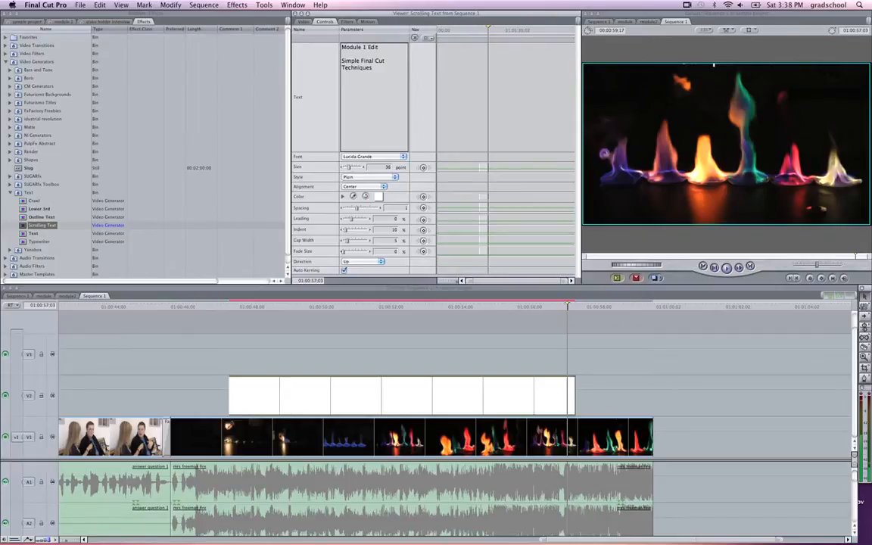
Step: Cut the scrolling text clip at 01:00:56:03 and delete the part after the cut
{"action": "left_click", "coordinate": [368, 306]}
{"action": "left_click_drag", "start_coordinate": [353, 315], "coordinate": [533, 346]}
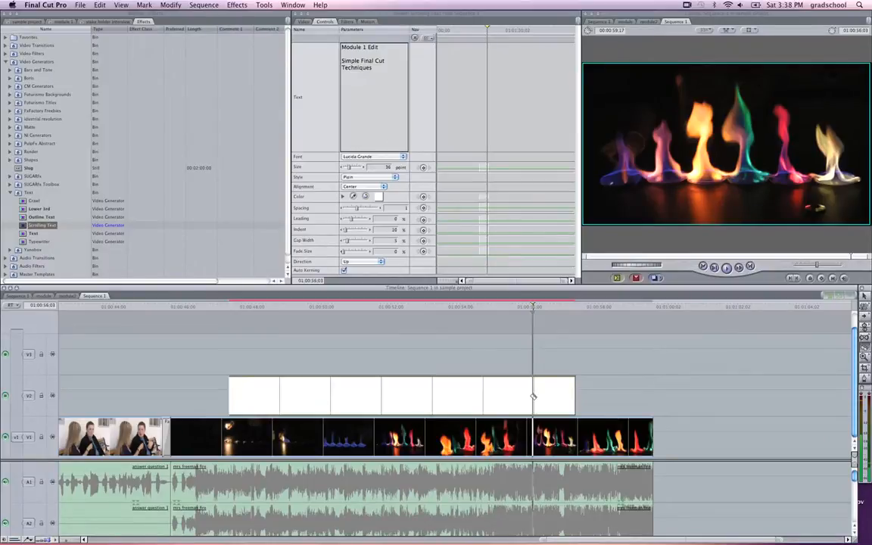
{"action": "key", "text": "Delete"}
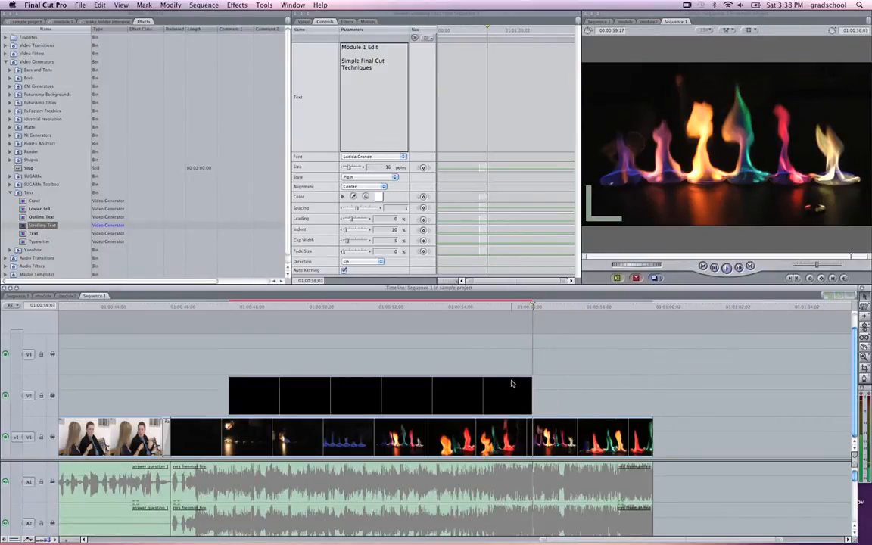
Step: Render the scrolling text clip on V2 with the Both option for video and audio
{"action": "left_click", "coordinate": [420, 395]}
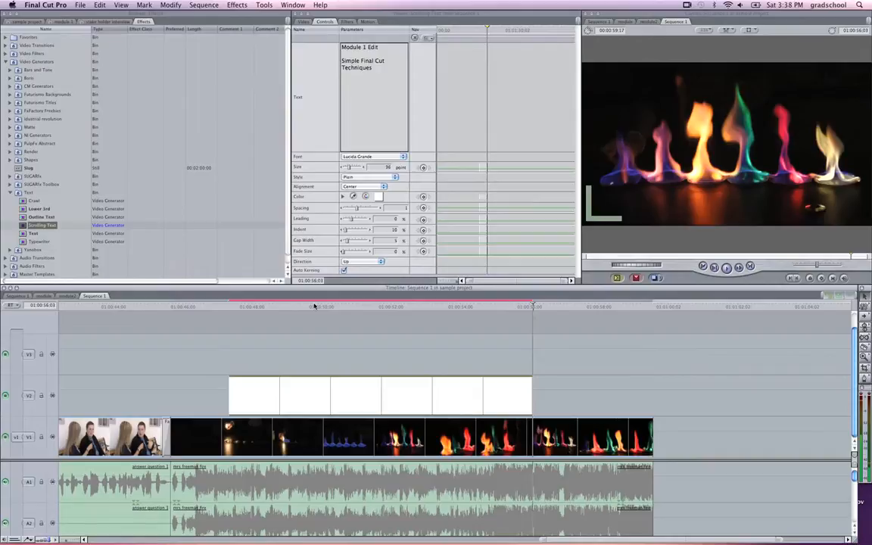
{"action": "left_click", "coordinate": [204, 5]}
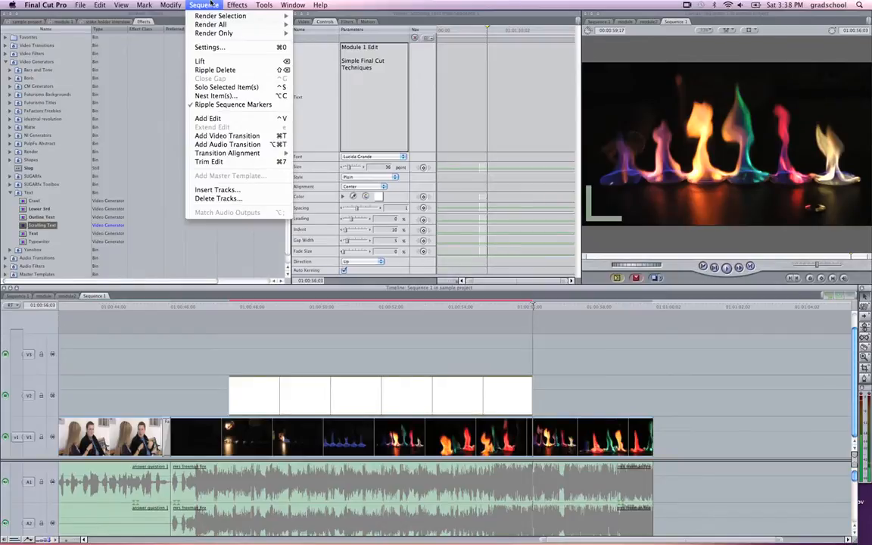
{"action": "mouse_move", "coordinate": [209, 20]}
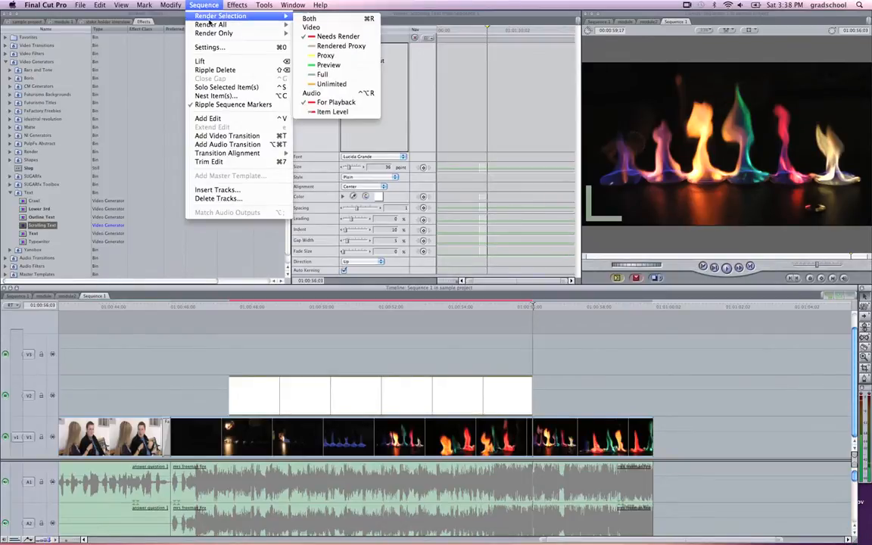
{"action": "left_click", "coordinate": [310, 21]}
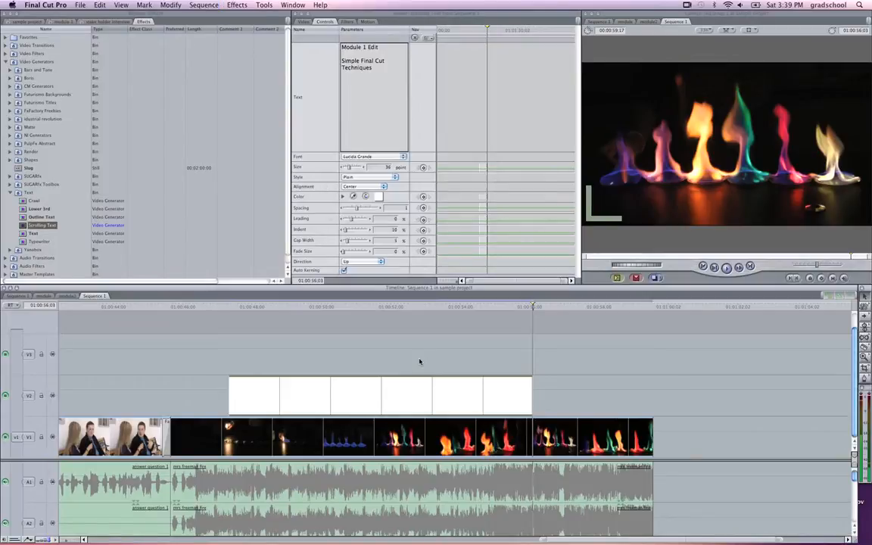
Step: Play the sequence from about 01:00:46:26 to check the scrolling text over the fire clip
{"action": "left_click", "coordinate": [213, 307]}
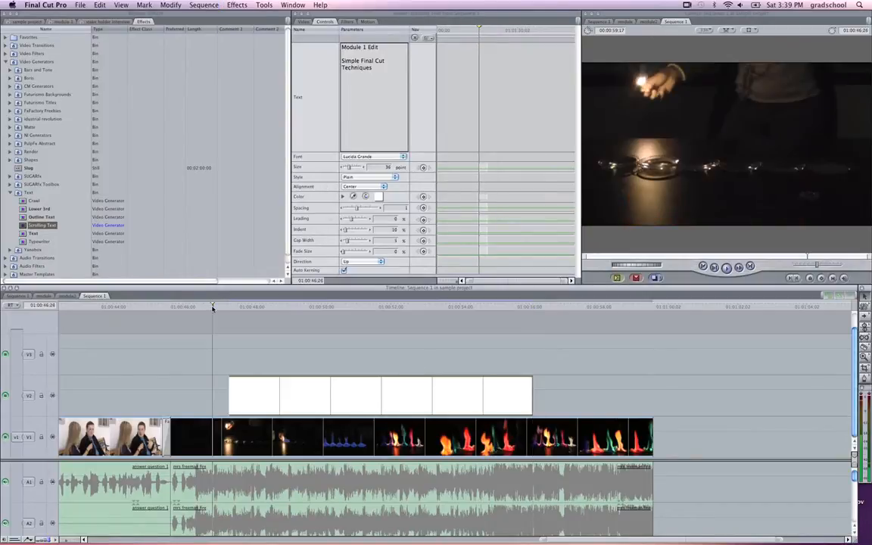
{"action": "key", "text": "space"}
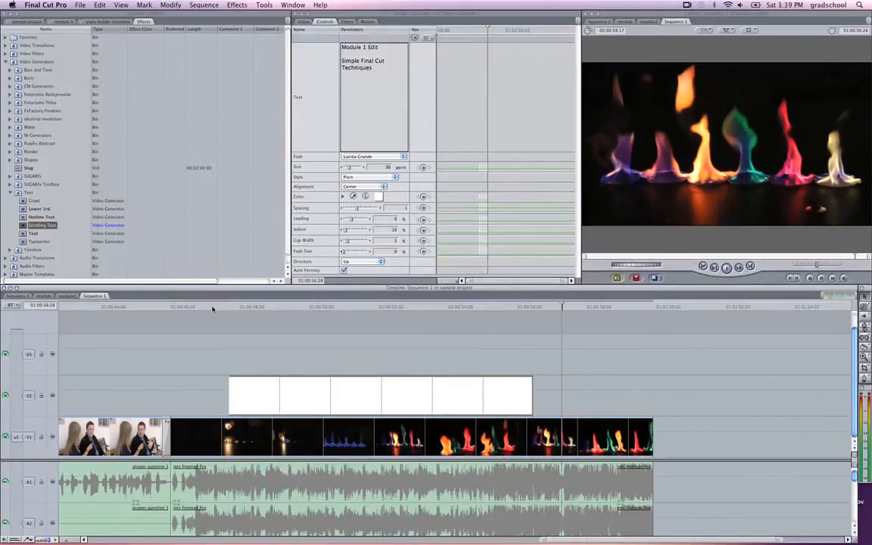
{"action": "key", "text": "space"}
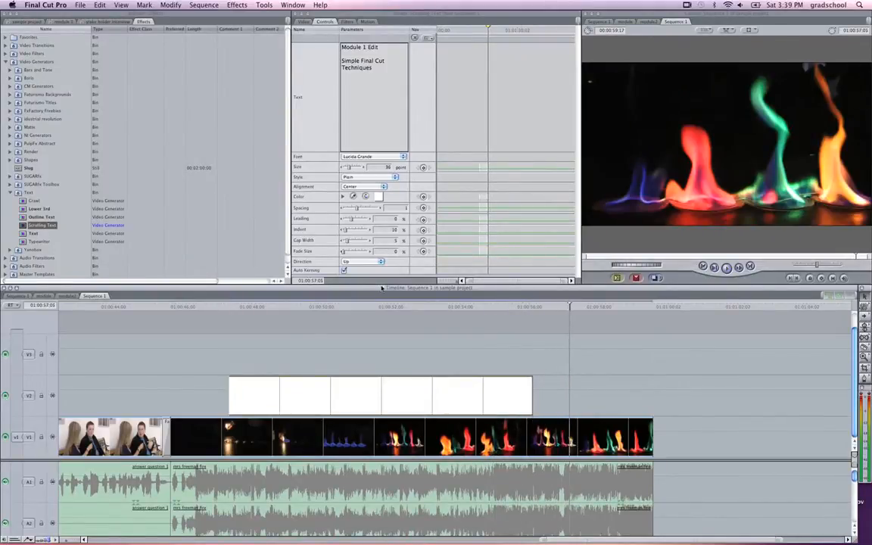
Step: Cut the closing fire clip at 01:00:57:00 and delete the remainder with its audio
{"action": "left_click_drag", "start_coordinate": [570, 306], "coordinate": [564, 309]}
{"action": "left_click", "coordinate": [565, 439]}
{"action": "key", "text": "a"}
{"action": "left_click", "coordinate": [598, 439]}
{"action": "key", "text": "Delete"}
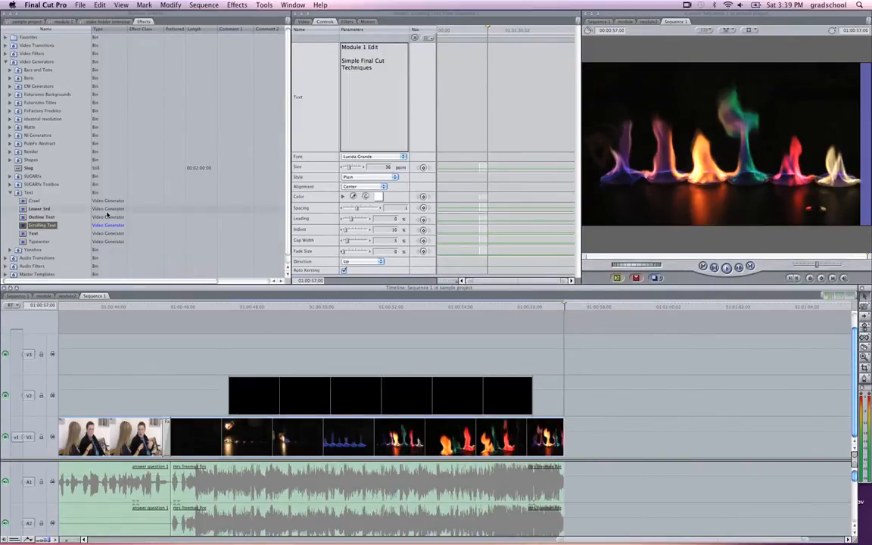
Step: Apply the Fade In Fade Out Dissolve video transition to the end of the closing fire clip
{"action": "left_click", "coordinate": [6, 63]}
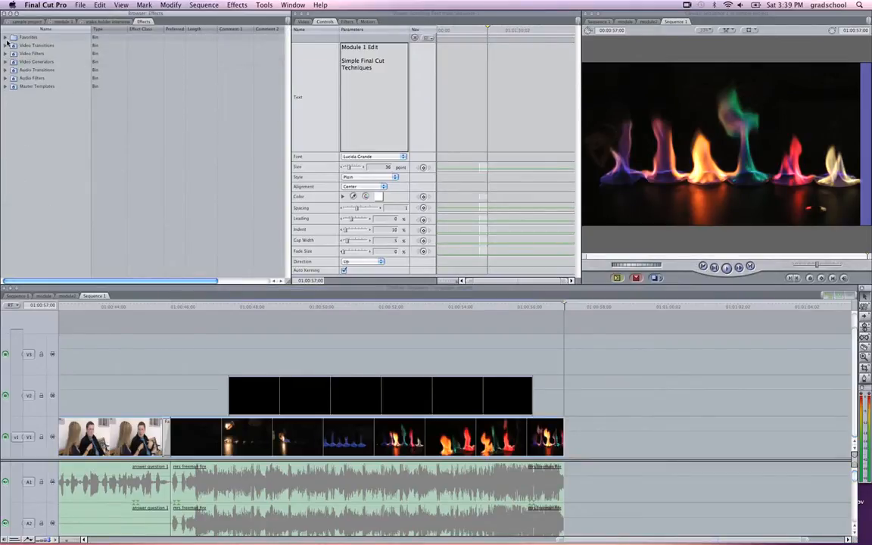
{"action": "left_click", "coordinate": [6, 46]}
{"action": "left_click", "coordinate": [11, 78]}
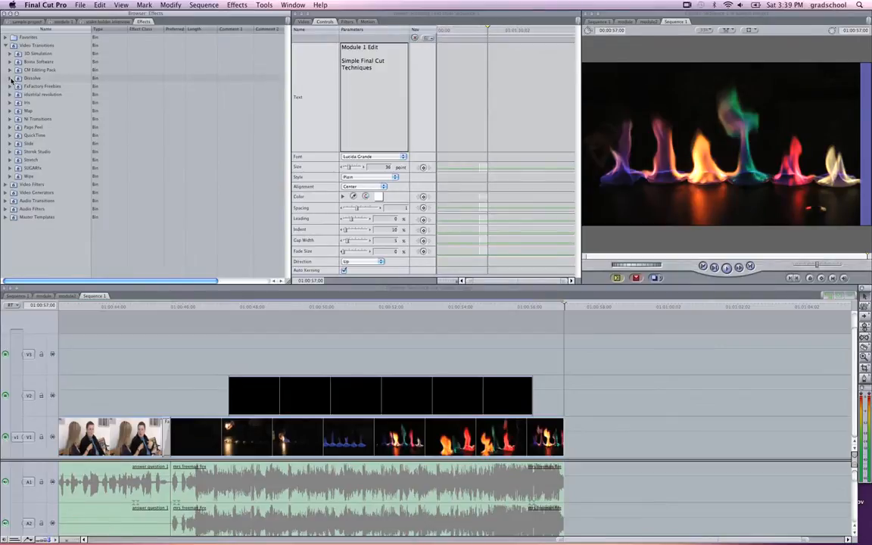
{"action": "left_click_drag", "start_coordinate": [55, 119], "coordinate": [545, 438]}
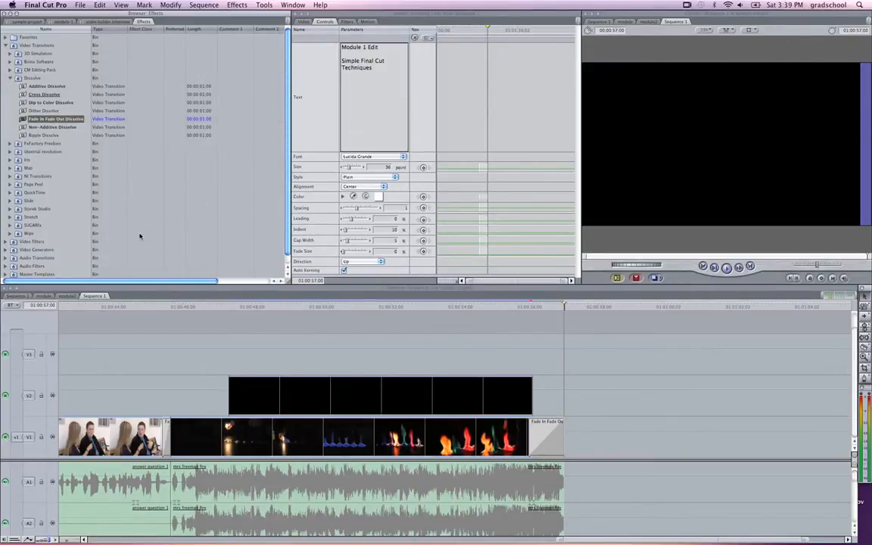
Step: Apply the Cross Fade (0dB) audio transition to the end of the closing fire clip's audio
{"action": "scroll", "coordinate": [115, 219], "scroll_direction": "down", "scroll_amount": 1}
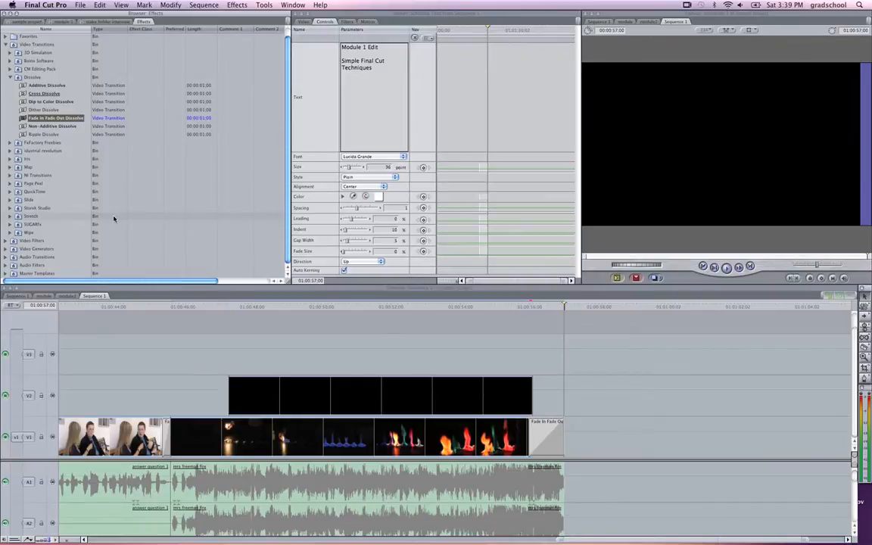
{"action": "left_click", "coordinate": [6, 259]}
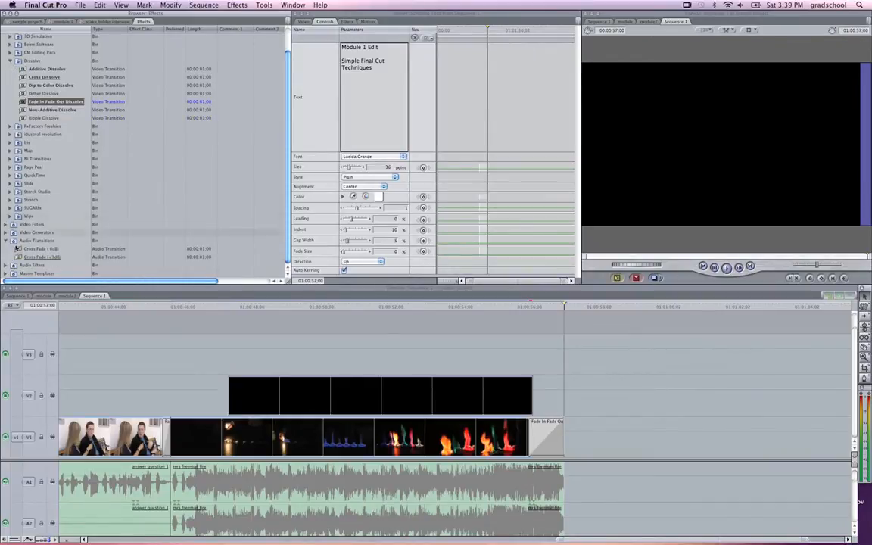
{"action": "left_click_drag", "start_coordinate": [42, 248], "coordinate": [552, 509]}
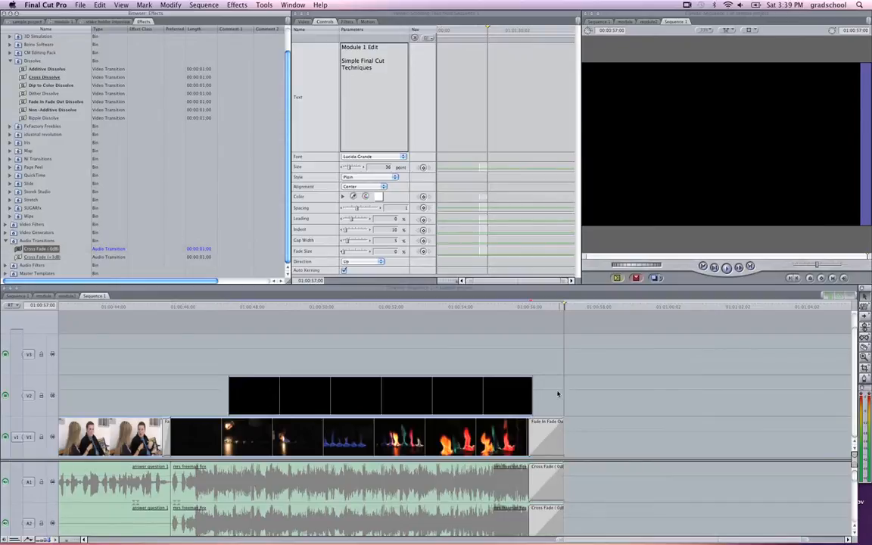
Step: Render the whole sequence and play its ending from 01:00:55:14 to check the fade-out
{"action": "left_click", "coordinate": [509, 312]}
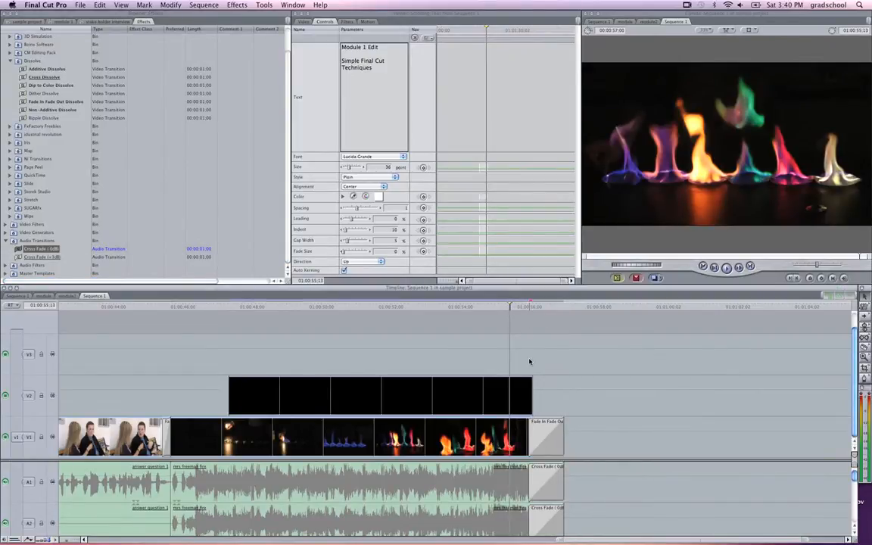
{"action": "key", "text": "super+a"}
{"action": "key", "text": "super+r"}
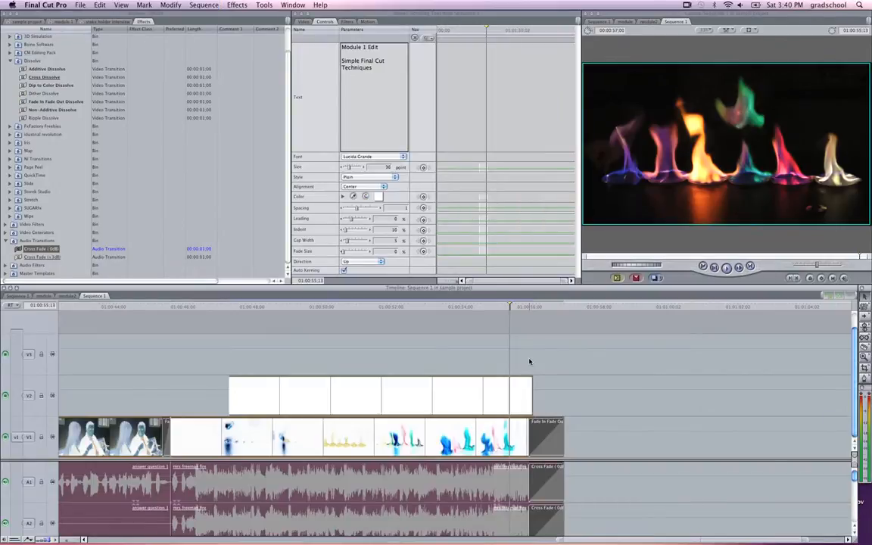
{"action": "left_click", "coordinate": [511, 307]}
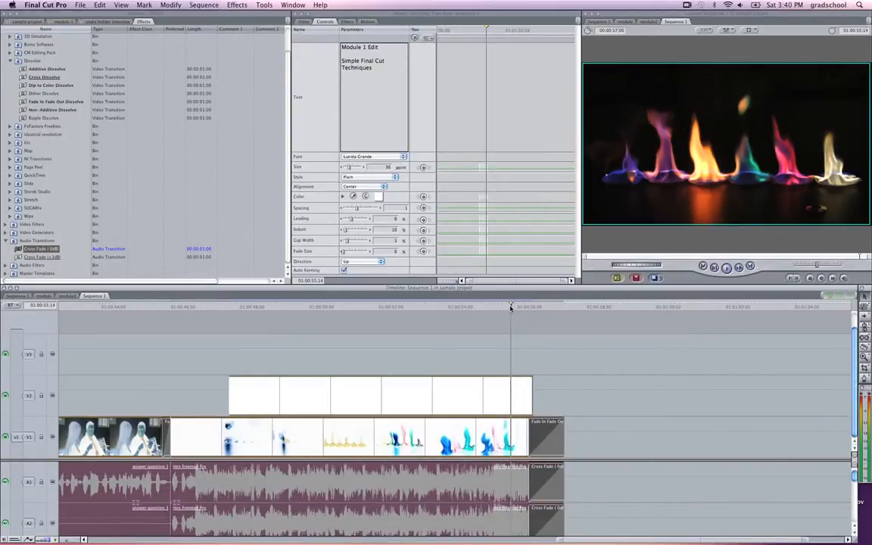
{"action": "key", "text": "space"}
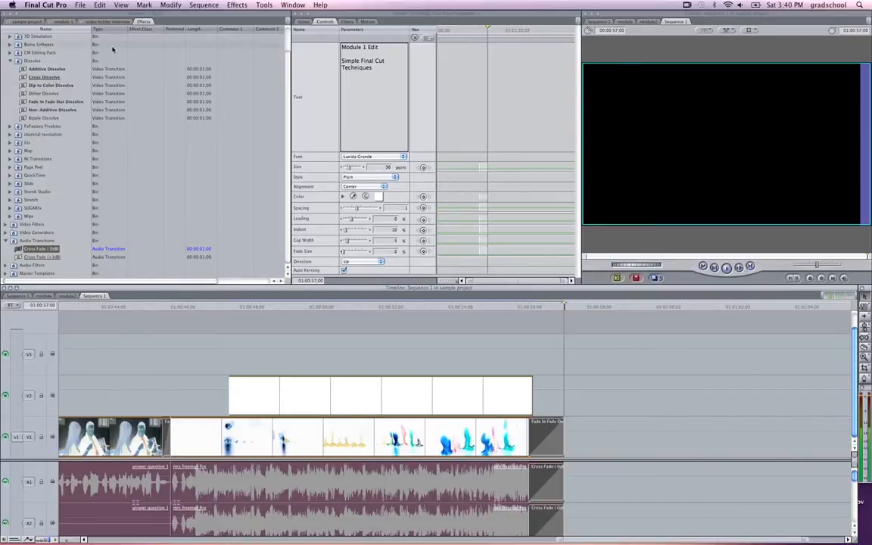
Step: Examine the source clips and Sequence 1 listed in the sample project
{"action": "left_click", "coordinate": [34, 21]}
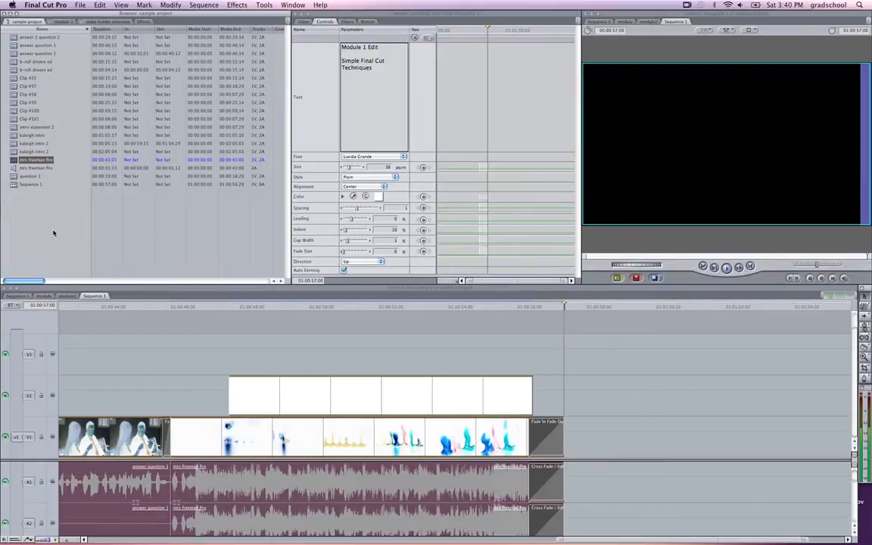
{"action": "left_click", "coordinate": [13, 185]}
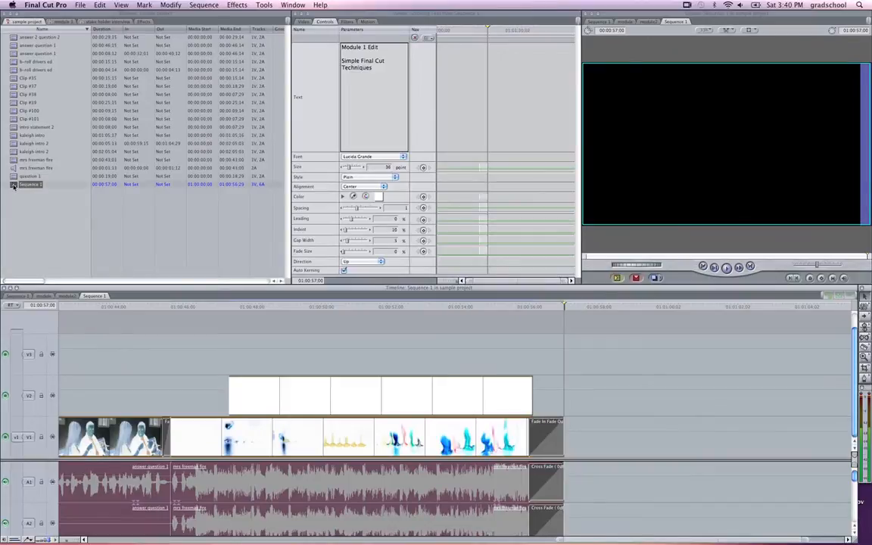
{"action": "left_click", "coordinate": [21, 238]}
{"action": "left_click", "coordinate": [14, 144]}
{"action": "left_click", "coordinate": [14, 118]}
{"action": "left_click", "coordinate": [14, 86]}
{"action": "left_click", "coordinate": [29, 213]}
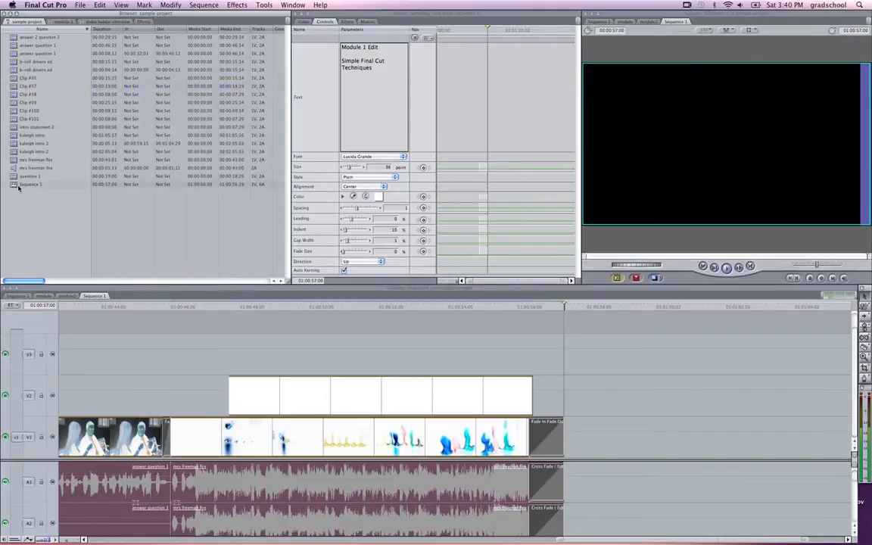
{"action": "left_click", "coordinate": [19, 186]}
Step: Apply the Fade In Fade Out Dissolve to the start of the first fire clip on V1, beside the opening gap
{"action": "left_click", "coordinate": [209, 307]}
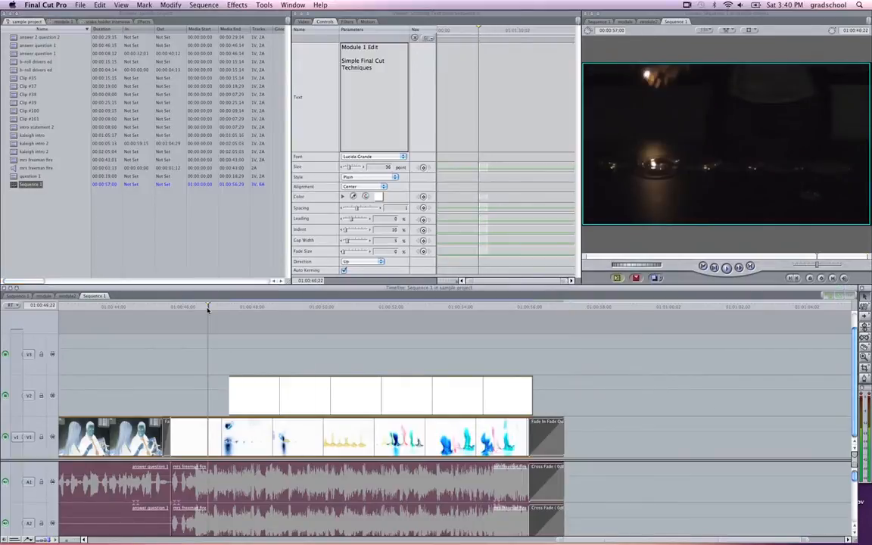
{"action": "key", "text": "super+minus"}
{"action": "key", "text": "super+minus"}
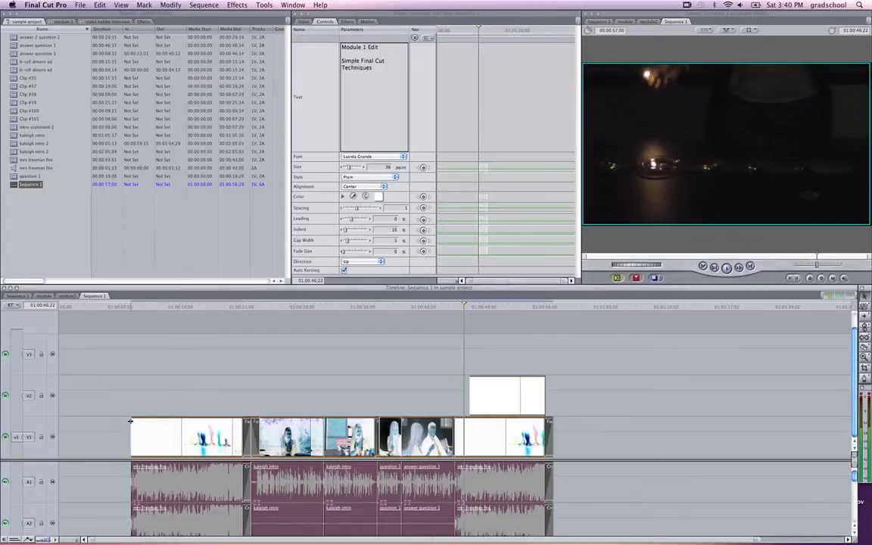
{"action": "left_click", "coordinate": [114, 436]}
{"action": "mouse_move", "coordinate": [115, 308]}
{"action": "left_mouse_down"}
{"action": "mouse_move", "coordinate": [79, 307]}
{"action": "mouse_move", "coordinate": [133, 307]}
{"action": "mouse_move", "coordinate": [53, 315]}
{"action": "mouse_move", "coordinate": [117, 313]}
{"action": "left_mouse_up"}
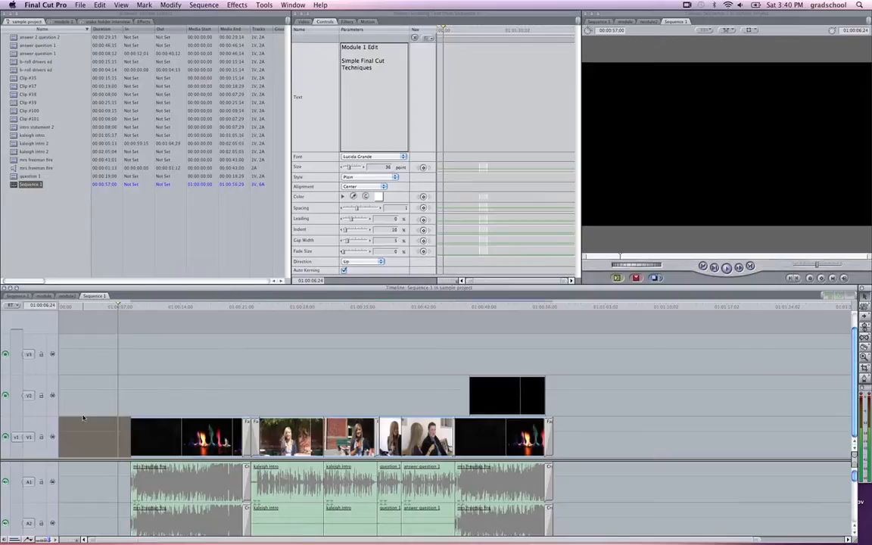
{"action": "left_click", "coordinate": [144, 21]}
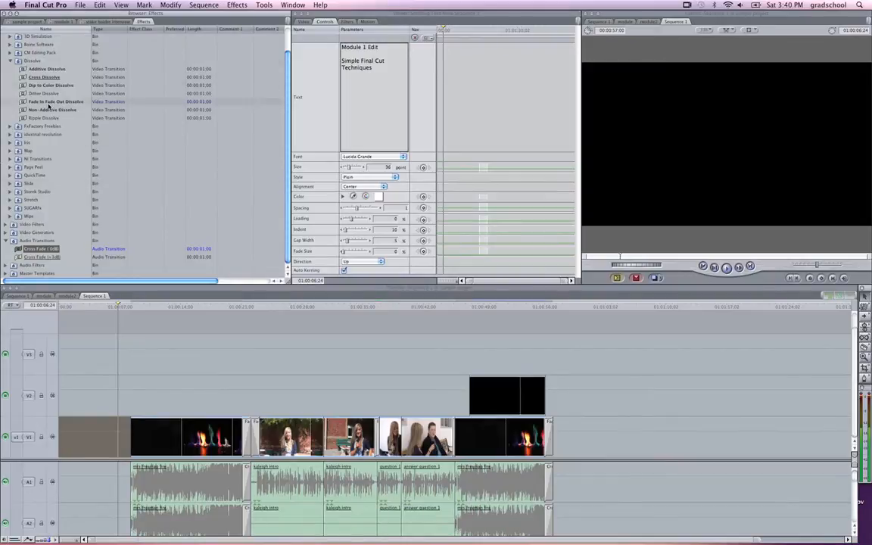
{"action": "left_click_drag", "start_coordinate": [48, 106], "coordinate": [139, 441]}
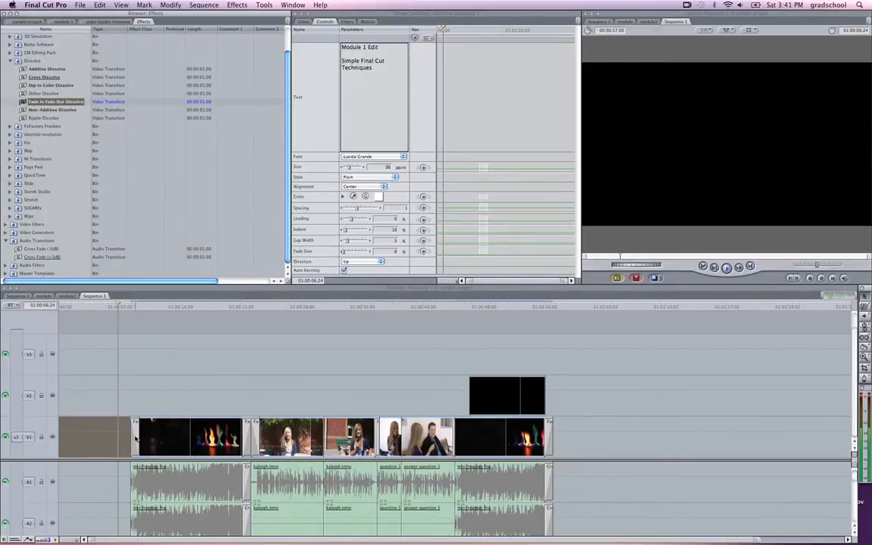
Step: Lengthen the opening fade on the first fire clip and delete the empty gap before it on V1
{"action": "left_click_drag", "start_coordinate": [139, 441], "coordinate": [149, 438]}
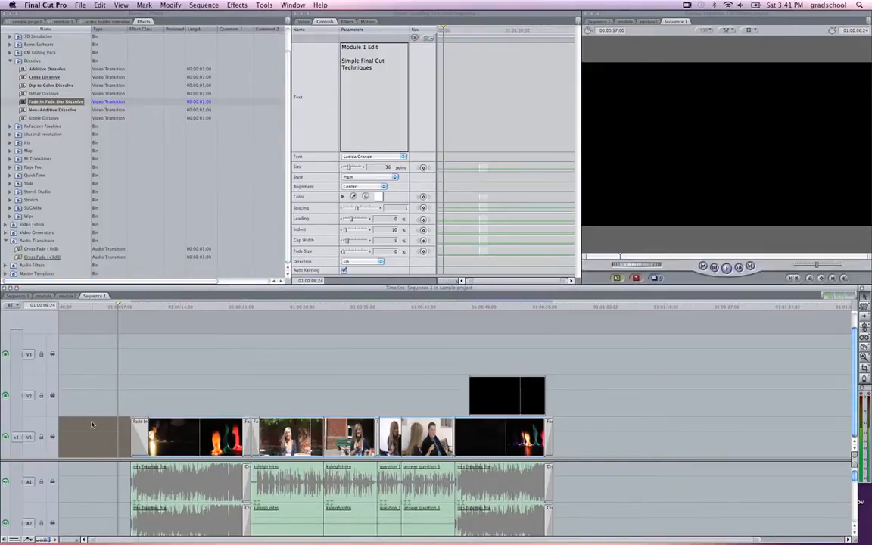
{"action": "left_click", "coordinate": [91, 397]}
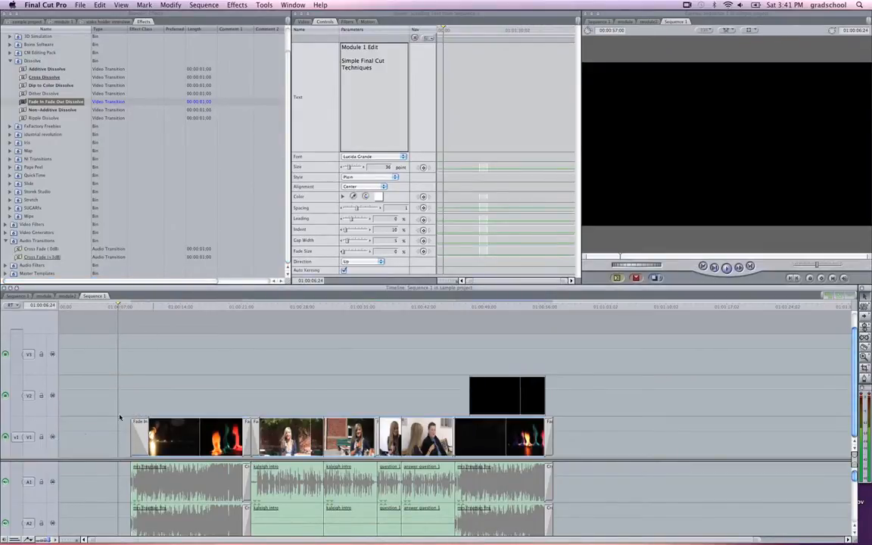
{"action": "left_click", "coordinate": [84, 434]}
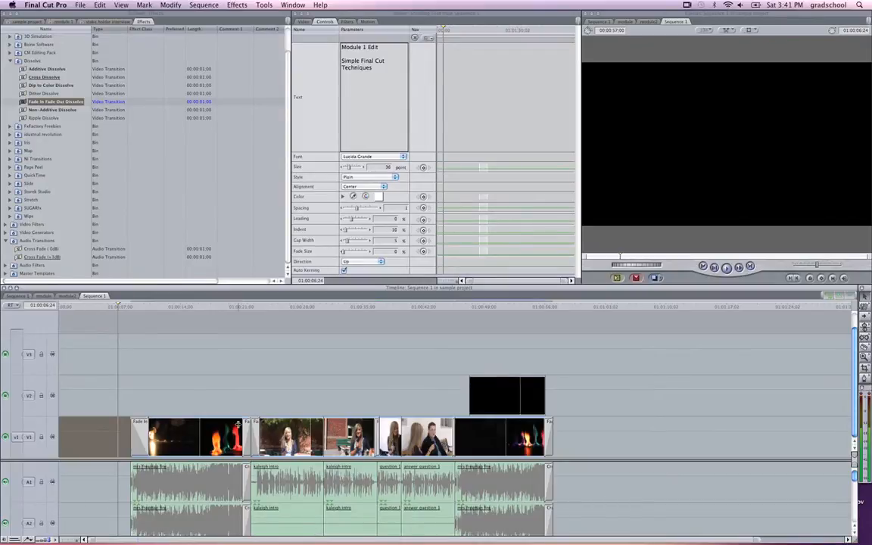
{"action": "key", "text": "Delete"}
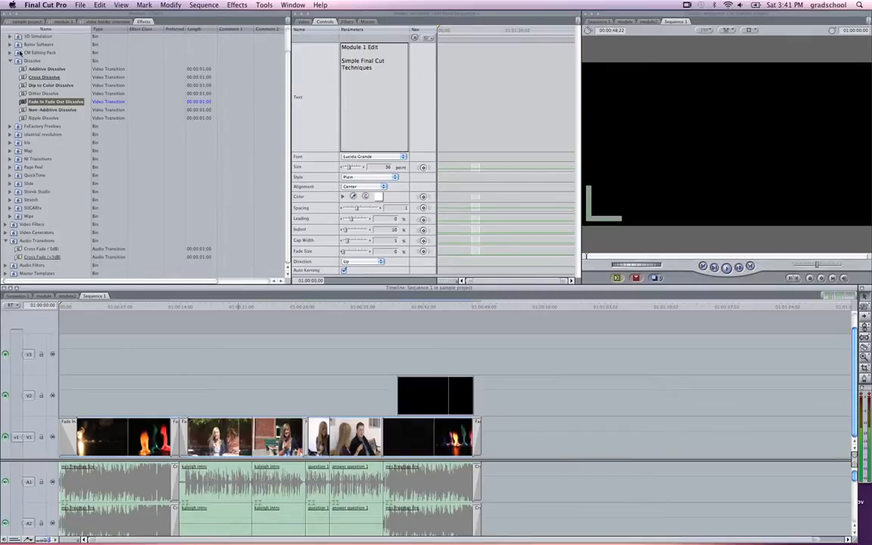
Step: Collapse the Dissolve and Video Transitions bins and return to the sample project's clip list
{"action": "left_click", "coordinate": [10, 61]}
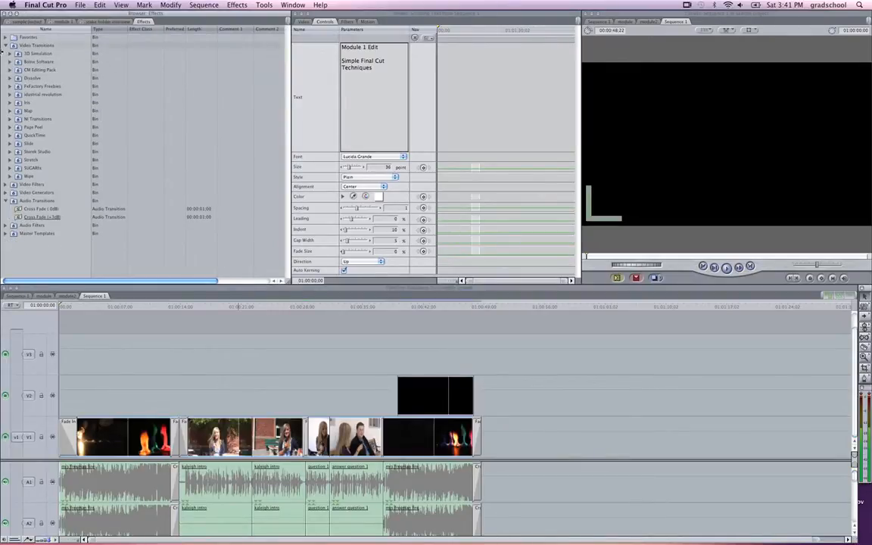
{"action": "left_click", "coordinate": [5, 45]}
{"action": "left_click", "coordinate": [27, 21]}
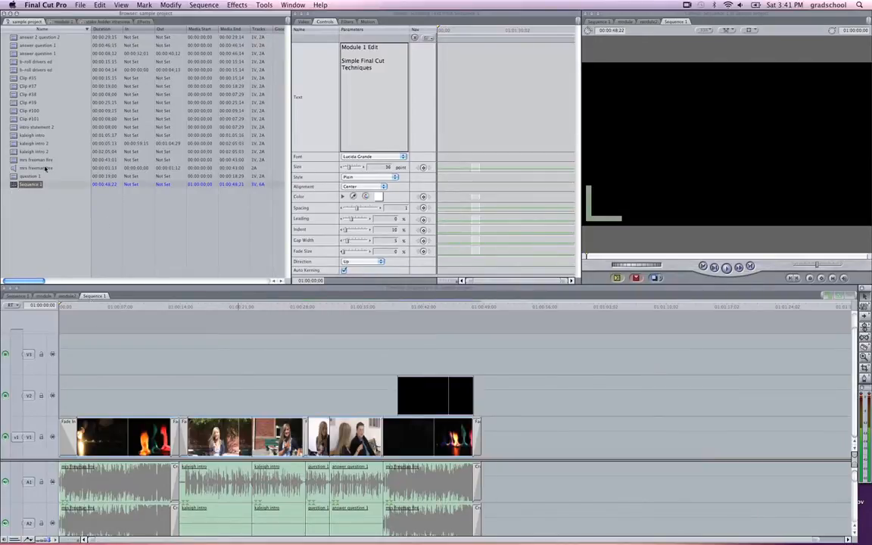
Step: Start a QuickTime Movie export of Sequence 1 and enlarge and reposition its save dialog
{"action": "left_click", "coordinate": [79, 6]}
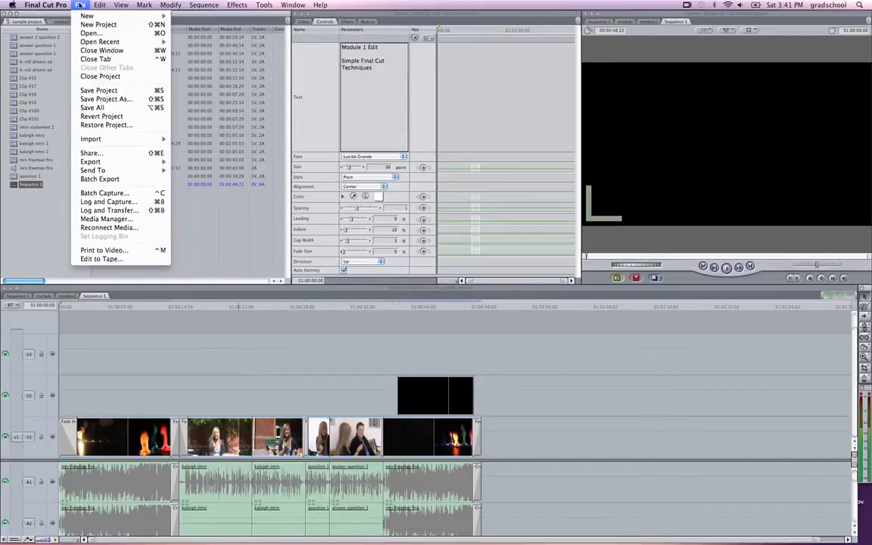
{"action": "mouse_move", "coordinate": [118, 163]}
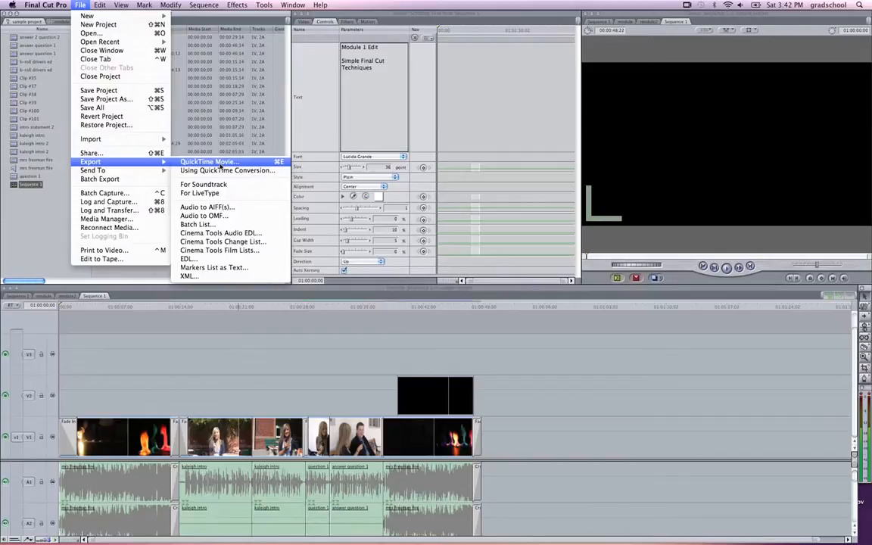
{"action": "left_click", "coordinate": [220, 163]}
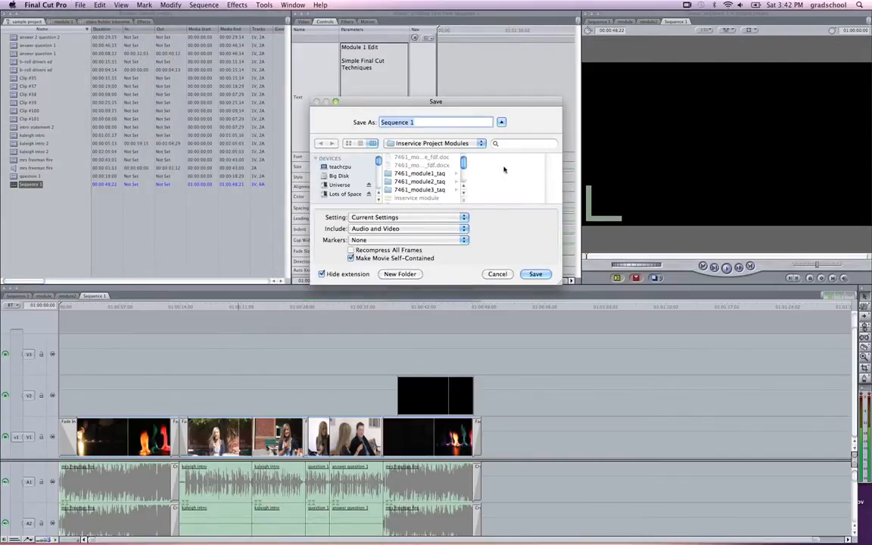
{"action": "left_click_drag", "start_coordinate": [560, 281], "coordinate": [665, 380]}
{"action": "left_click_drag", "start_coordinate": [462, 101], "coordinate": [312, 53]}
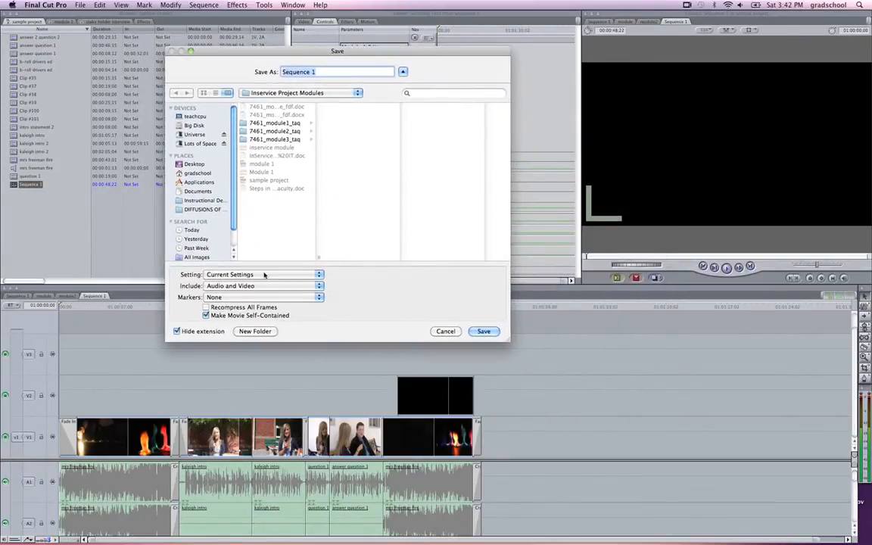
Step: Review the export's Setting and Include choices, keeping Current Settings and Audio and Video
{"action": "left_click", "coordinate": [314, 277]}
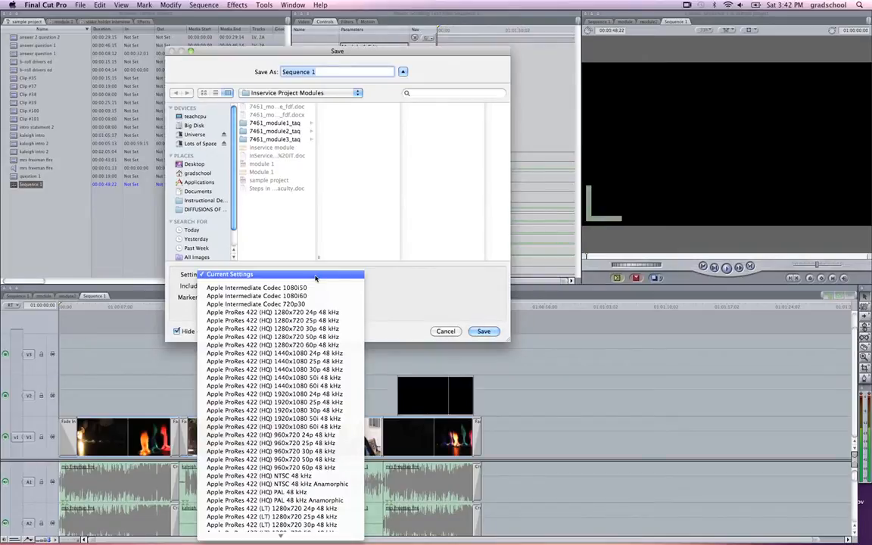
{"action": "left_click", "coordinate": [316, 277]}
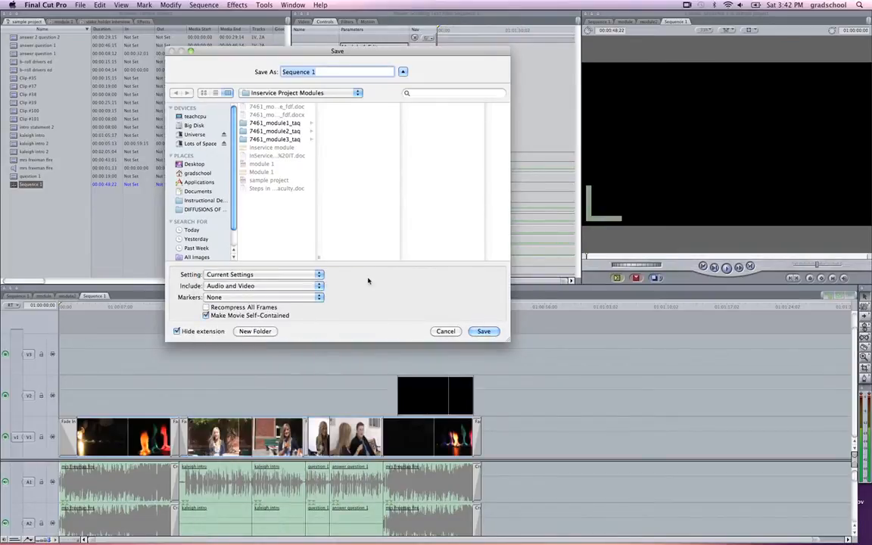
{"action": "left_click", "coordinate": [319, 287]}
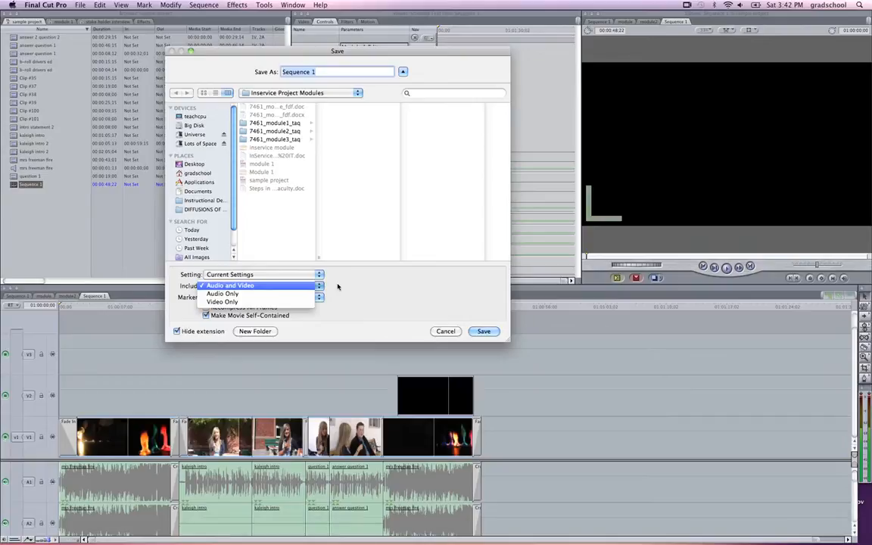
{"action": "left_click", "coordinate": [337, 286]}
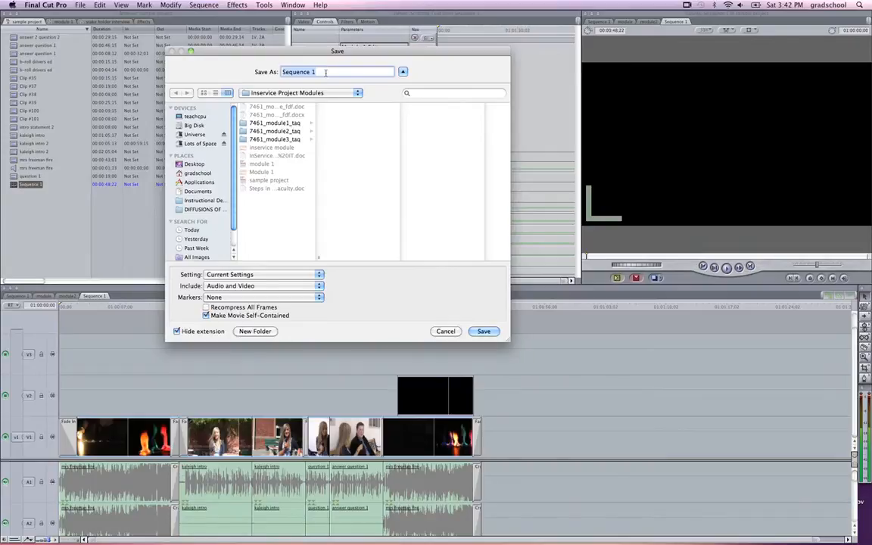
Step: Name the exported movie "sample edit" and save it in the Inservice Project Modules folder
{"action": "type", "text": "sample edit"}
{"action": "left_click", "coordinate": [484, 332]}
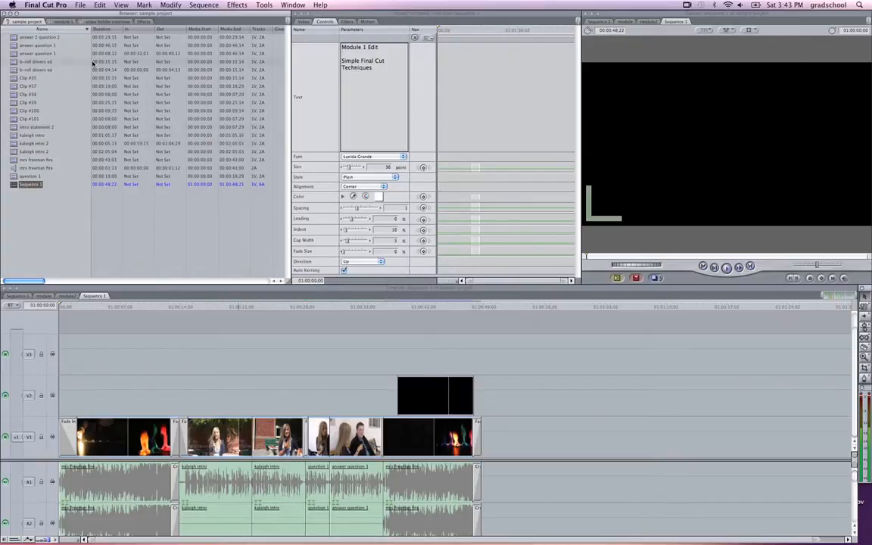
Step: Save the sample project and quit the program, saving the changes to the module 1 project
{"action": "left_click", "coordinate": [80, 4]}
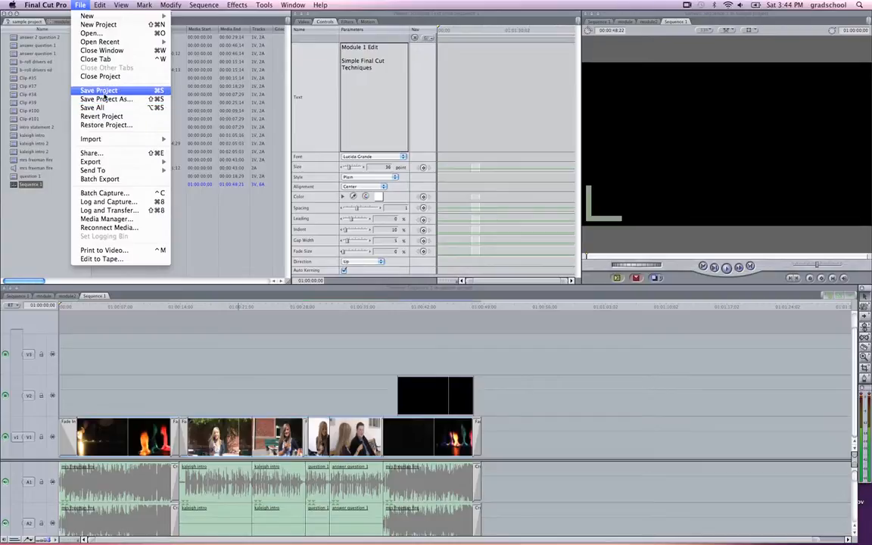
{"action": "left_click", "coordinate": [106, 91]}
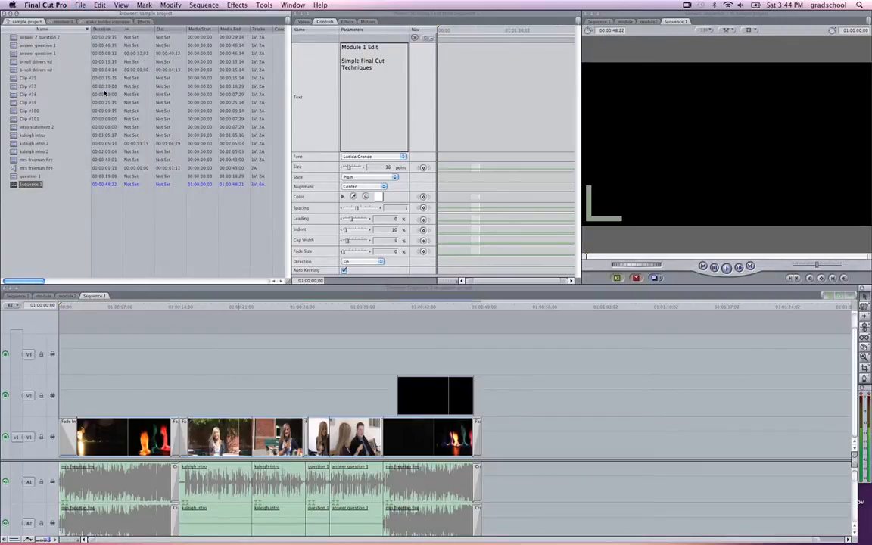
{"action": "left_click", "coordinate": [57, 5]}
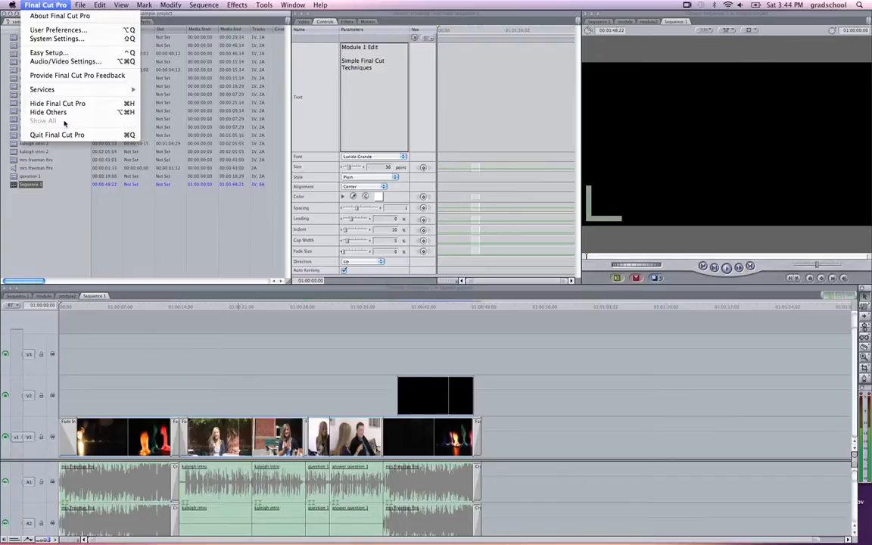
{"action": "left_click", "coordinate": [57, 129]}
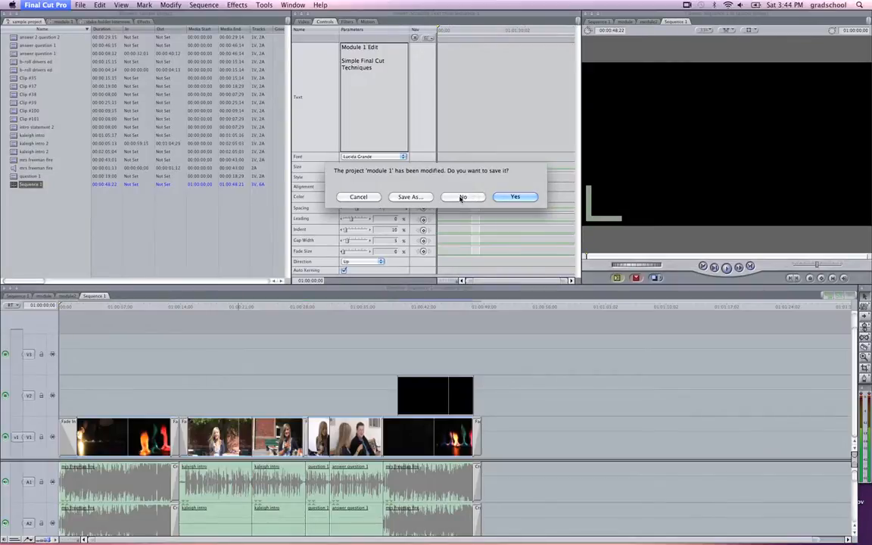
{"action": "left_click", "coordinate": [512, 197]}
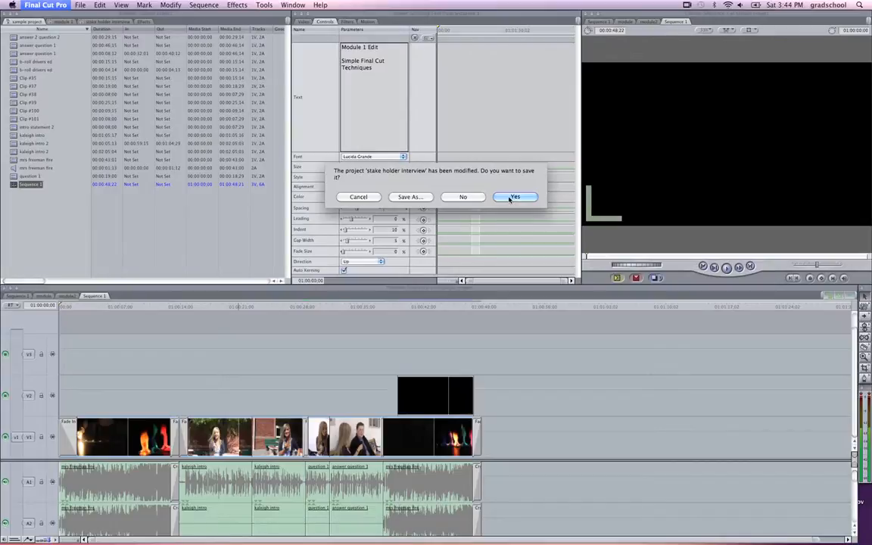